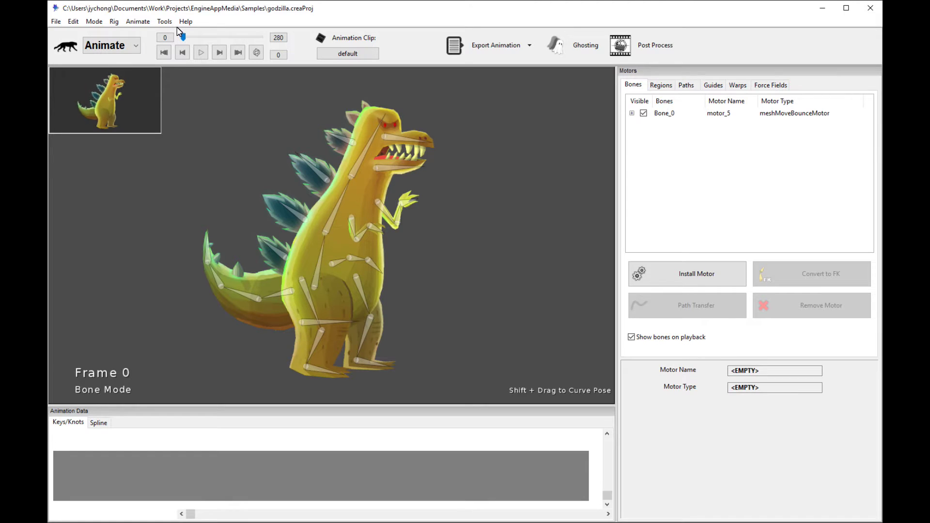
- Open the Lighting and Normal Map Preview settings, move them clear of the character, and view the texture export dialog
{"action": "left_click", "coordinate": [164, 22]}
{"action": "mouse_move", "coordinate": [135, 24]}
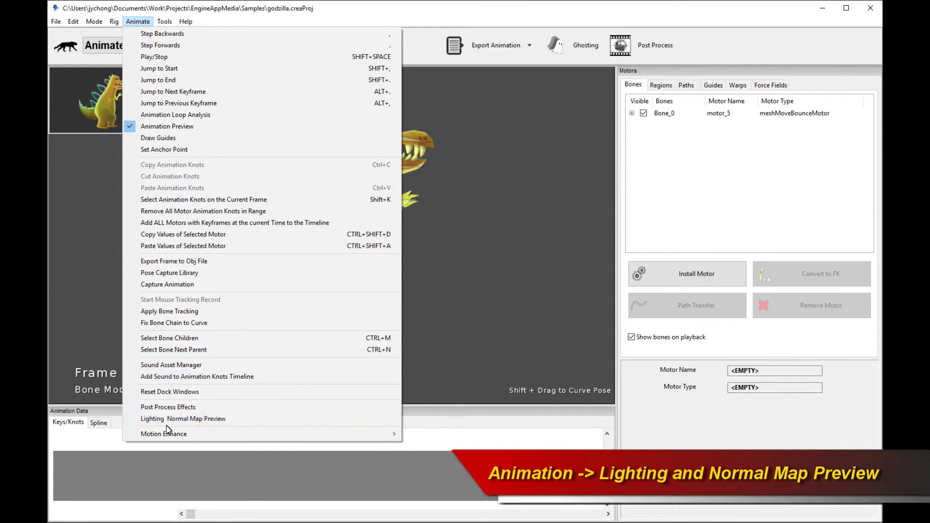
{"action": "left_click", "coordinate": [228, 419]}
{"action": "left_click_drag", "start_coordinate": [124, 318], "coordinate": [682, 298]}
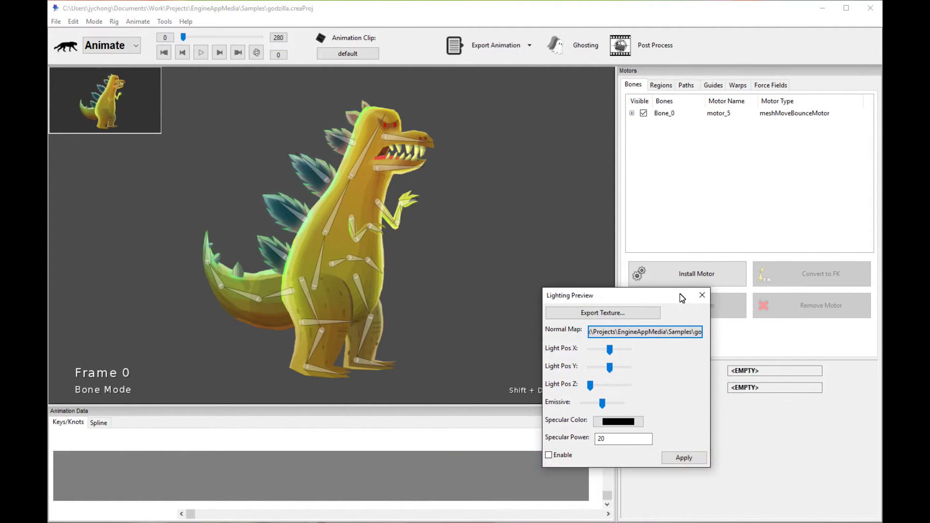
{"action": "left_click", "coordinate": [628, 313]}
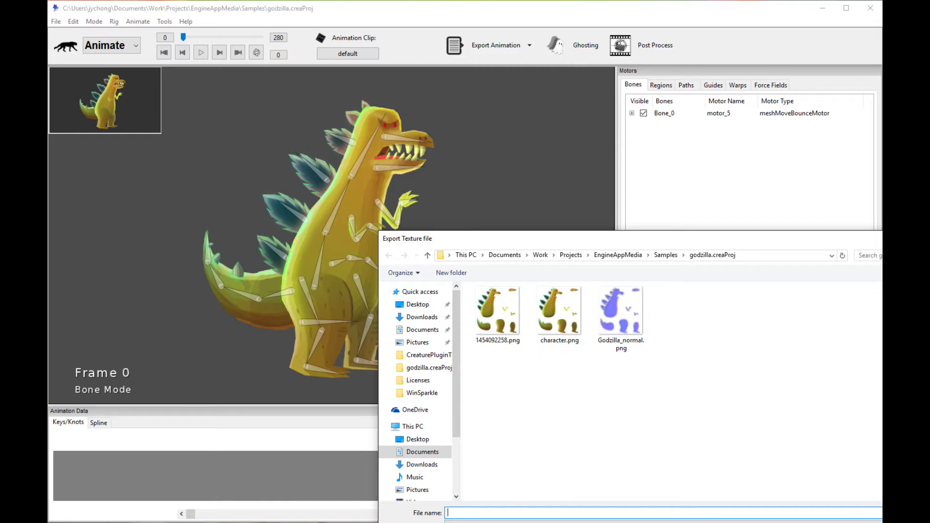
{"action": "key", "text": "Escape"}
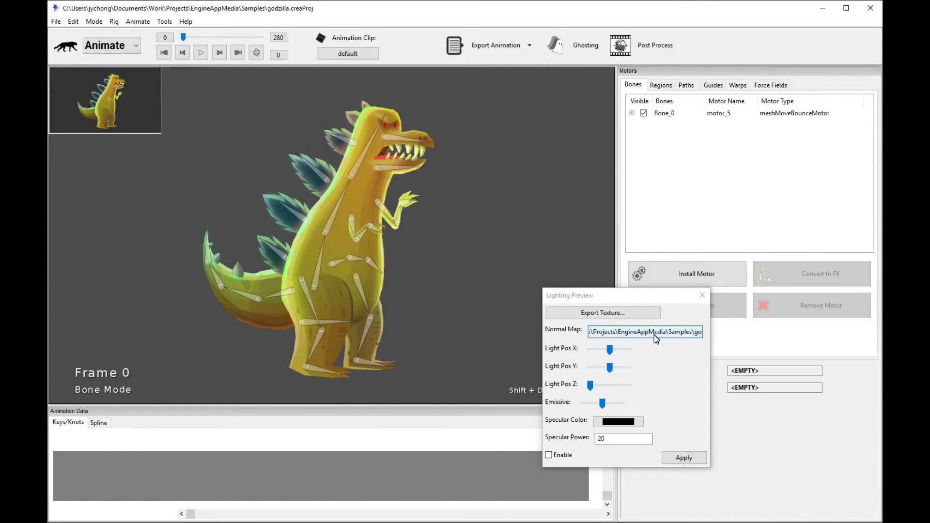
- Load Godzilla_normal.png as the normal map and apply the enabled lighting preview to the character
{"action": "left_click", "coordinate": [654, 334]}
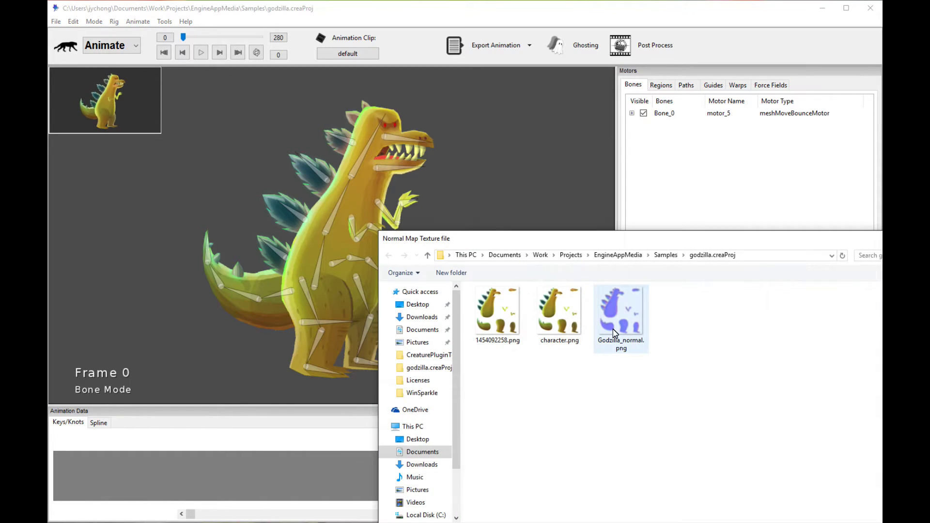
{"action": "left_click", "coordinate": [617, 323]}
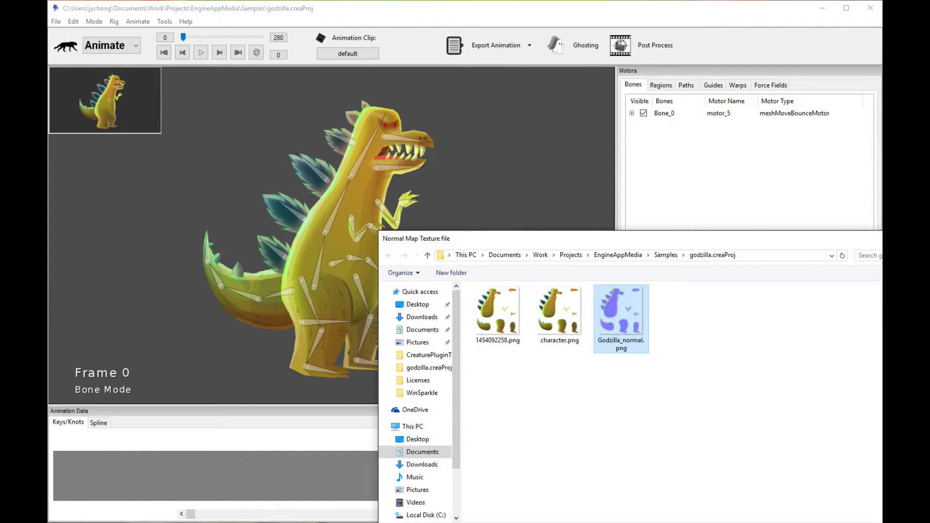
{"action": "double_click", "coordinate": [628, 308]}
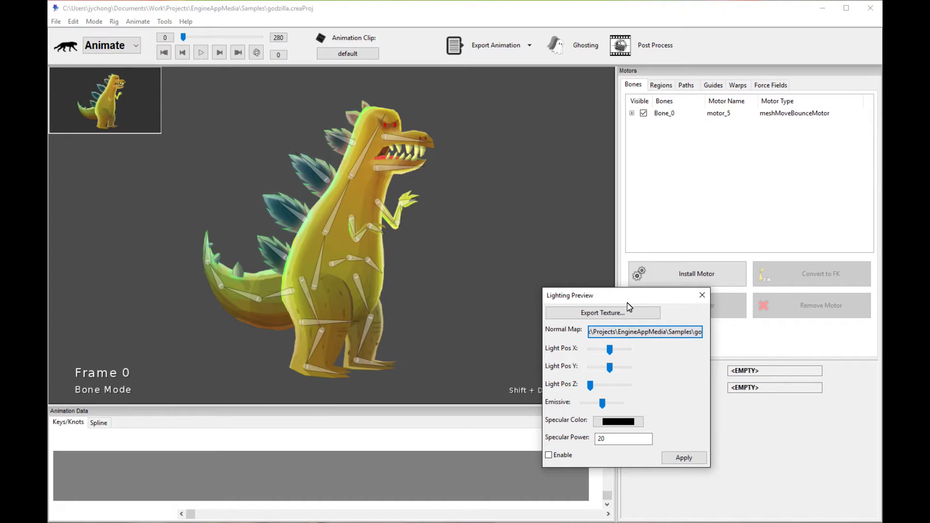
{"action": "left_click_drag", "start_coordinate": [630, 304], "coordinate": [635, 301]}
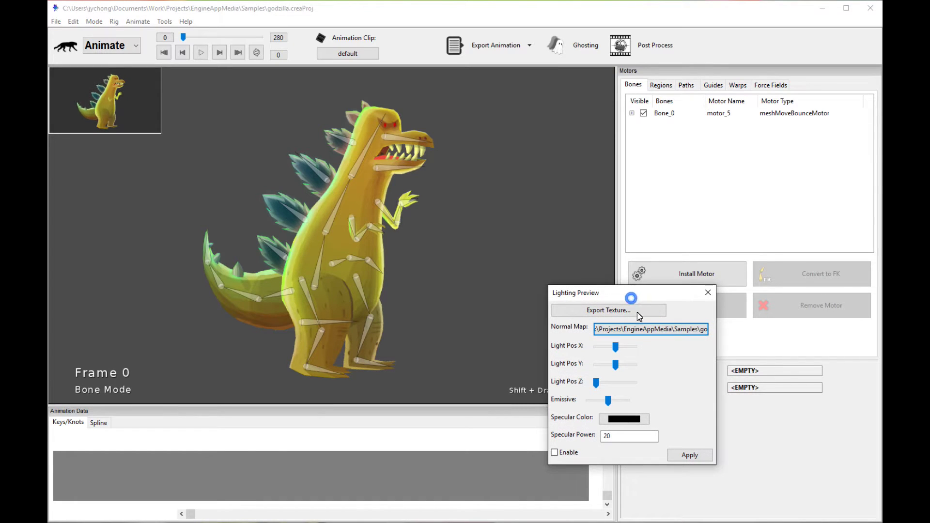
{"action": "left_click", "coordinate": [555, 453]}
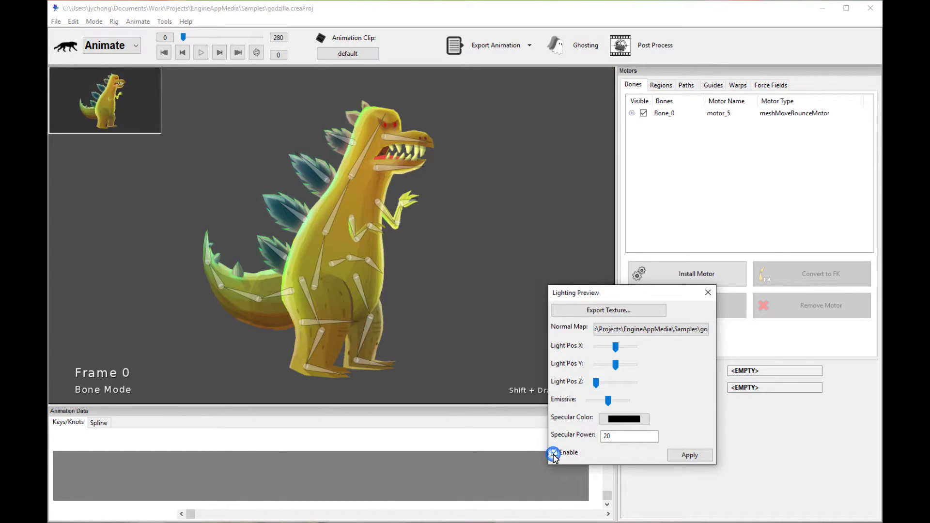
{"action": "left_click", "coordinate": [690, 456]}
{"action": "left_click_drag", "start_coordinate": [599, 296], "coordinate": [612, 298]}
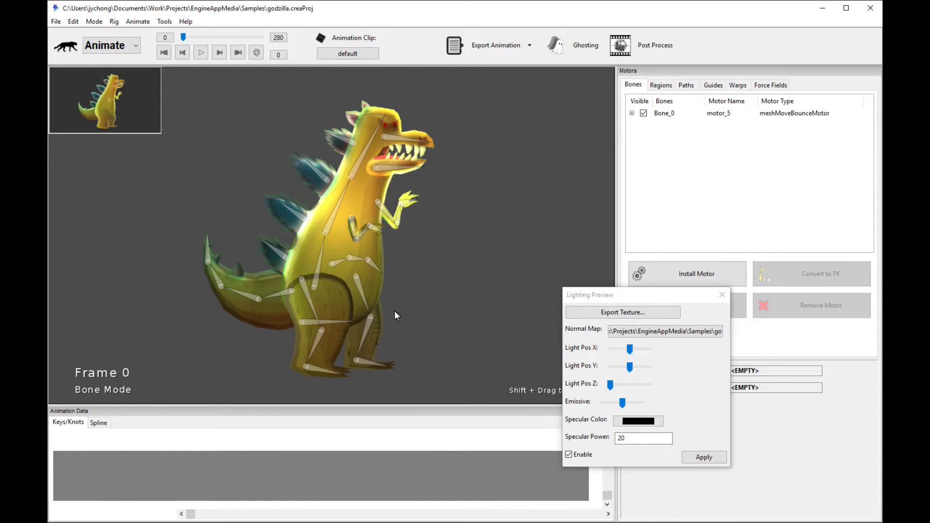
- Raise the preview light's X and Z positions and slightly lower its Y position, keeping the settings window clear of the character
{"action": "left_click", "coordinate": [629, 348]}
{"action": "mouse_move", "coordinate": [624, 352]}
{"action": "left_mouse_down"}
{"action": "mouse_move", "coordinate": [637, 349]}
{"action": "mouse_move", "coordinate": [617, 353]}
{"action": "mouse_move", "coordinate": [640, 354]}
{"action": "mouse_move", "coordinate": [618, 352]}
{"action": "mouse_move", "coordinate": [644, 369]}
{"action": "mouse_move", "coordinate": [624, 366]}
{"action": "mouse_move", "coordinate": [635, 365]}
{"action": "mouse_move", "coordinate": [618, 384]}
{"action": "mouse_move", "coordinate": [648, 385]}
{"action": "mouse_move", "coordinate": [614, 385]}
{"action": "mouse_move", "coordinate": [624, 386]}
{"action": "mouse_move", "coordinate": [612, 370]}
{"action": "mouse_move", "coordinate": [637, 371]}
{"action": "mouse_move", "coordinate": [616, 349]}
{"action": "mouse_move", "coordinate": [649, 350]}
{"action": "mouse_move", "coordinate": [620, 361]}
{"action": "left_mouse_up"}
{"action": "left_click", "coordinate": [487, 285]}
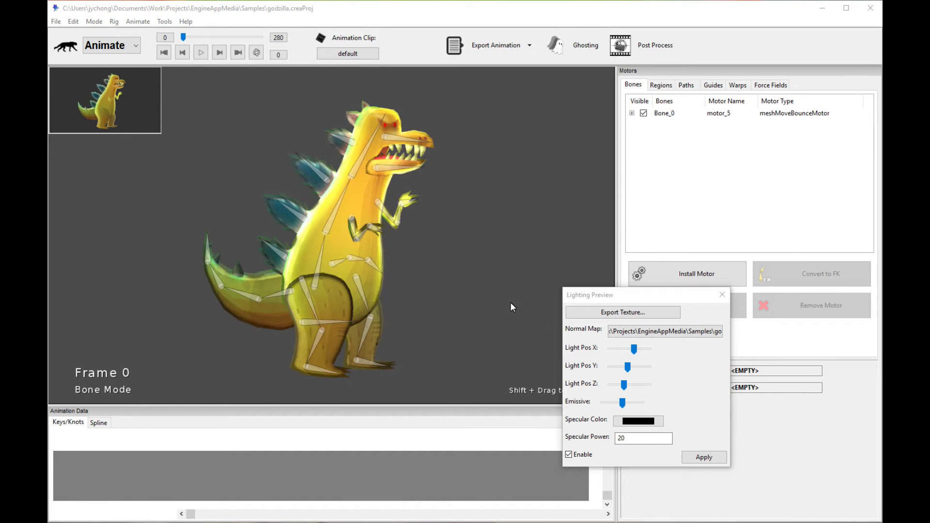
{"action": "left_click_drag", "start_coordinate": [617, 296], "coordinate": [162, 281]}
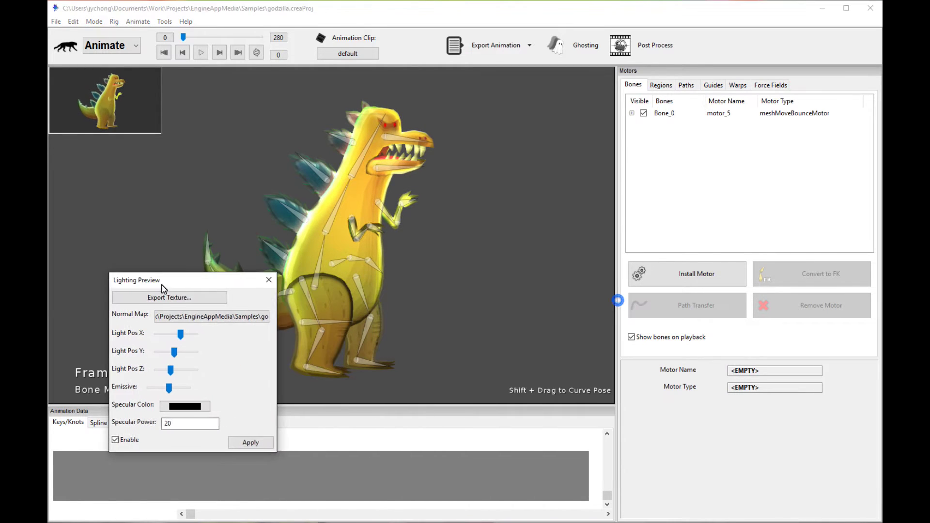
{"action": "left_click", "coordinate": [631, 336]}
{"action": "left_click_drag", "start_coordinate": [232, 281], "coordinate": [626, 325]}
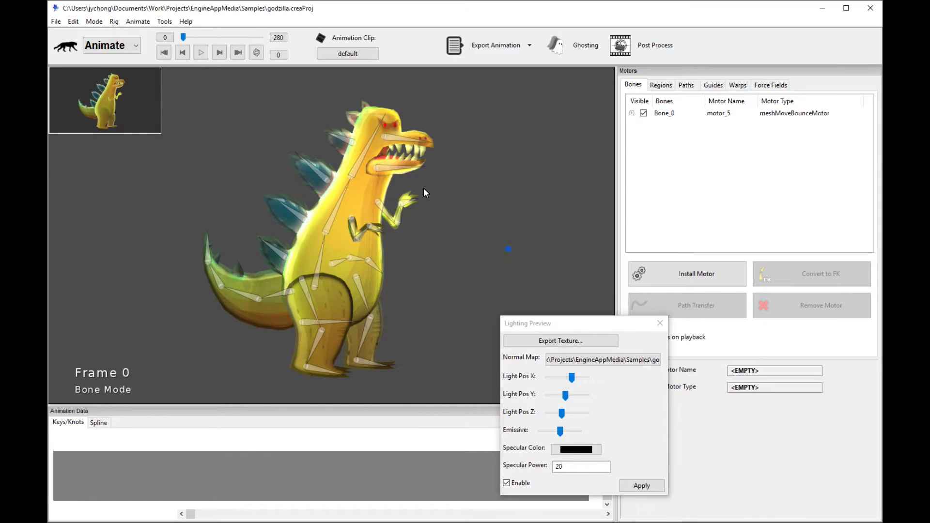
- Play the animation in a loop while lowering the light's Z position to near its minimum and slightly raising Emissive, and stop playback
{"action": "left_click", "coordinate": [257, 52]}
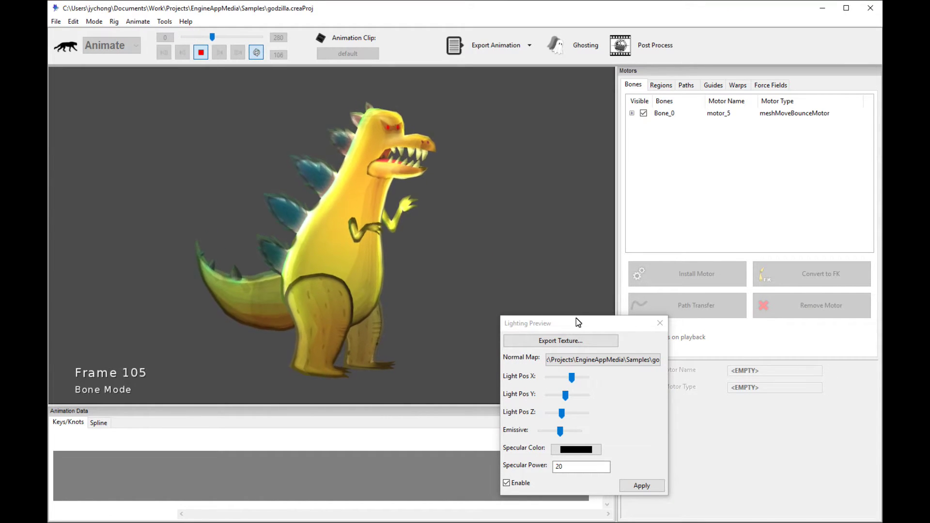
{"action": "left_click_drag", "start_coordinate": [576, 321], "coordinate": [623, 266]}
{"action": "mouse_move", "coordinate": [621, 326]}
{"action": "left_mouse_down"}
{"action": "mouse_move", "coordinate": [594, 327]}
{"action": "mouse_move", "coordinate": [619, 324]}
{"action": "mouse_move", "coordinate": [605, 324]}
{"action": "mouse_move", "coordinate": [616, 323]}
{"action": "mouse_move", "coordinate": [623, 346]}
{"action": "mouse_move", "coordinate": [606, 347]}
{"action": "mouse_move", "coordinate": [628, 347]}
{"action": "mouse_move", "coordinate": [606, 347]}
{"action": "mouse_move", "coordinate": [627, 342]}
{"action": "mouse_move", "coordinate": [600, 341]}
{"action": "mouse_move", "coordinate": [630, 342]}
{"action": "mouse_move", "coordinate": [604, 341]}
{"action": "mouse_move", "coordinate": [620, 340]}
{"action": "left_mouse_up"}
{"action": "left_click_drag", "start_coordinate": [607, 358], "coordinate": [616, 324]}
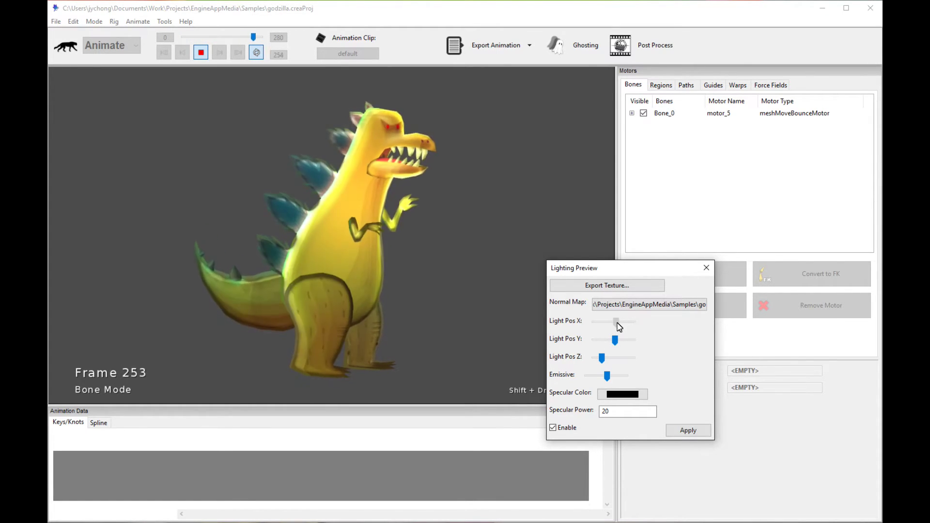
{"action": "left_click_drag", "start_coordinate": [605, 378], "coordinate": [591, 359]}
{"action": "left_click", "coordinate": [409, 180]}
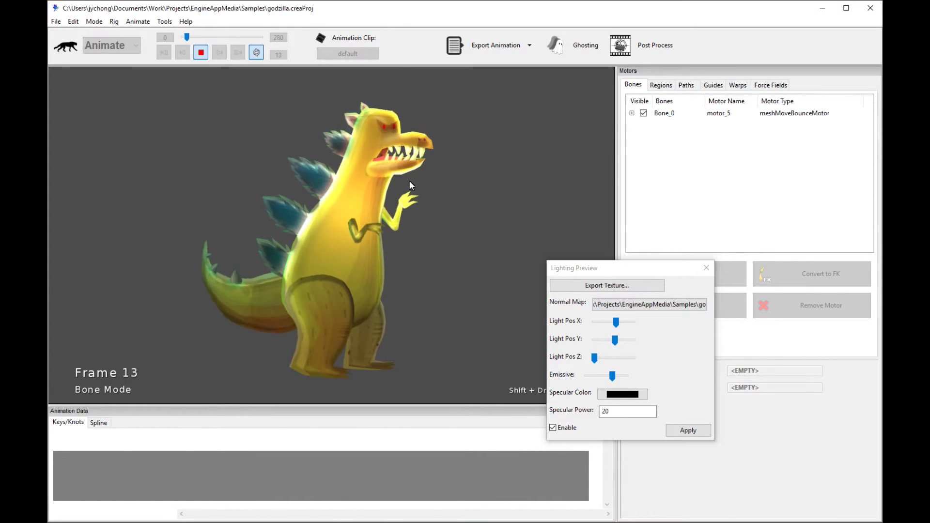
{"action": "left_click", "coordinate": [201, 52]}
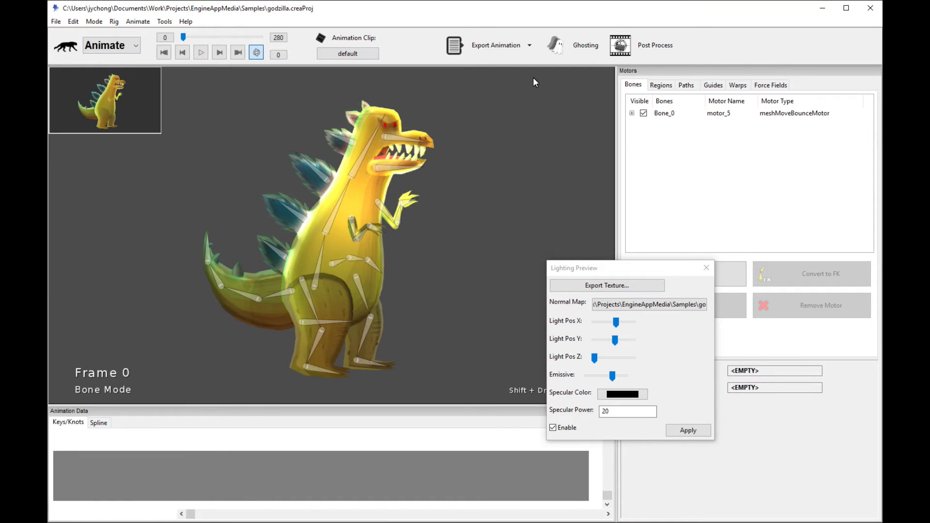
- View the Game Engines export options for the animation and leave without exporting
{"action": "left_click", "coordinate": [499, 57]}
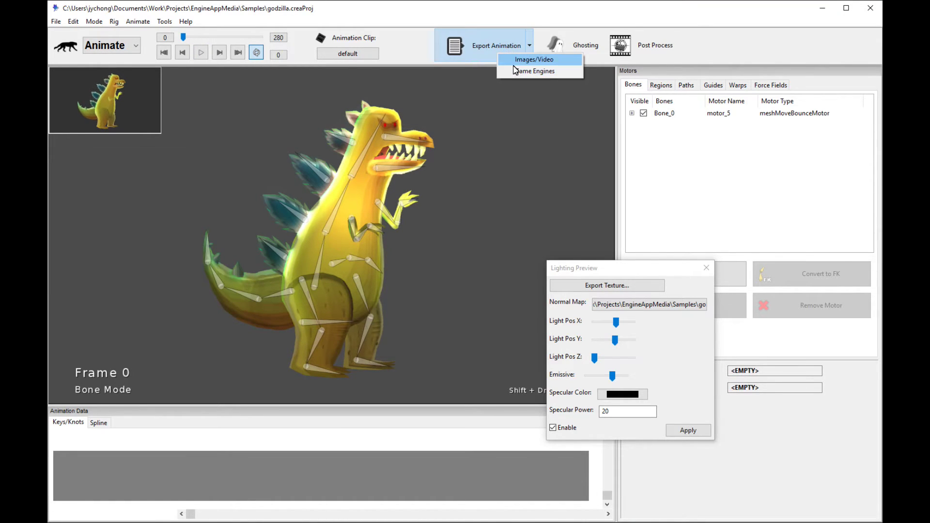
{"action": "left_click", "coordinate": [513, 70]}
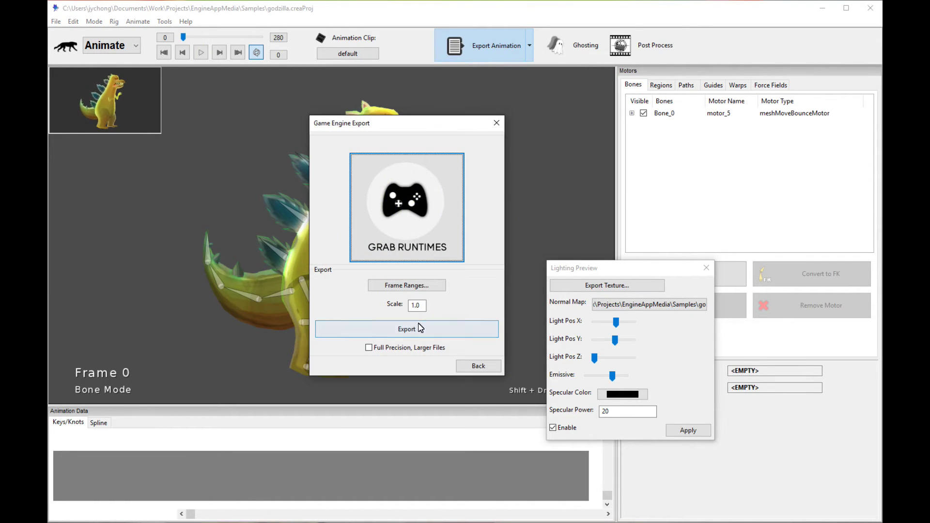
{"action": "left_click", "coordinate": [478, 366]}
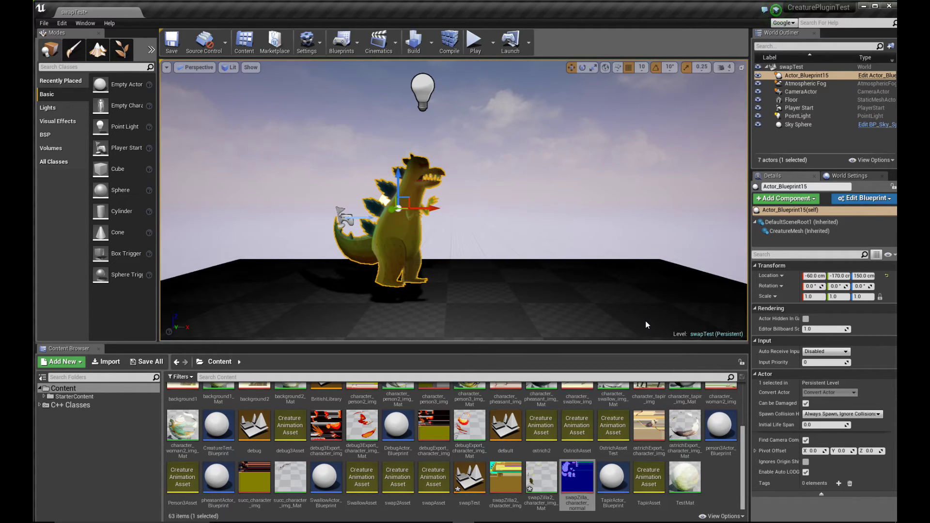
- In Unreal Editor, select the character's CreatureMesh component and check the compression settings of the swapZilla_character_normal texture
{"action": "left_click", "coordinate": [397, 226]}
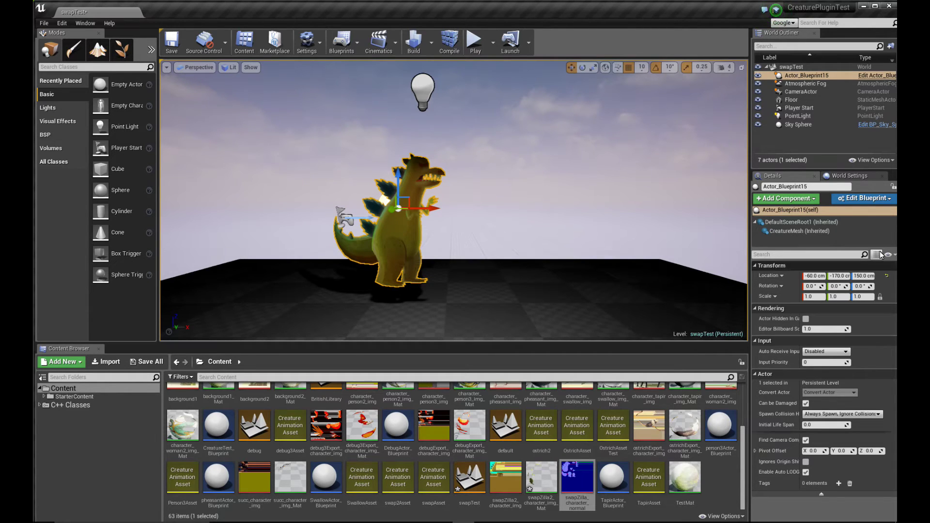
{"action": "left_click", "coordinate": [788, 232]}
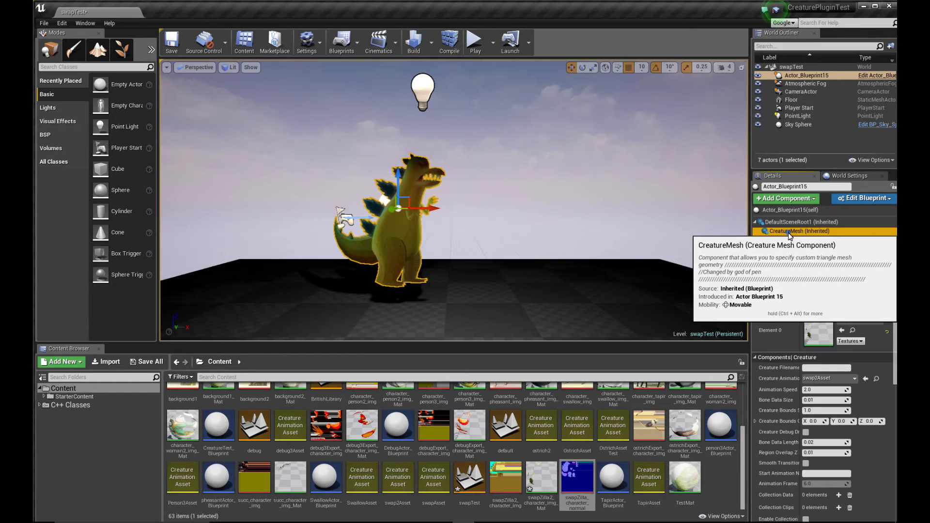
{"action": "double_click", "coordinate": [572, 477]}
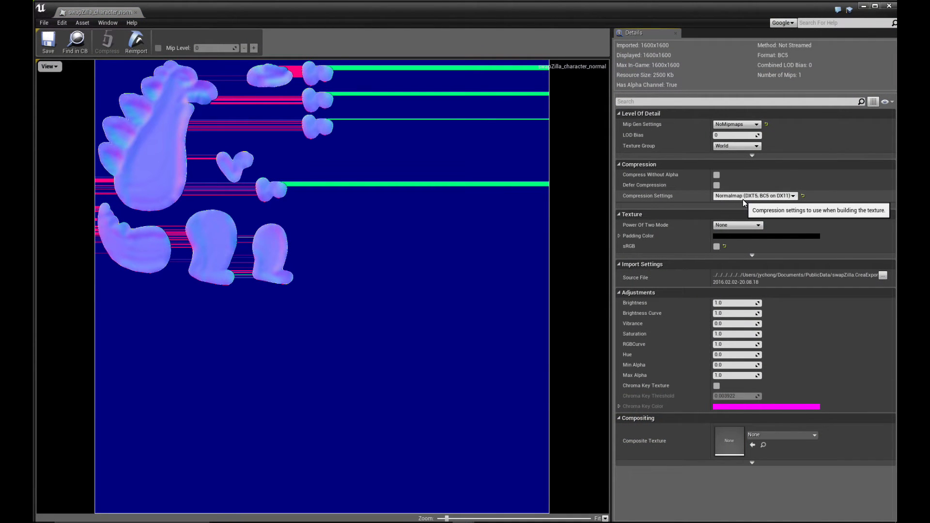
{"action": "left_click", "coordinate": [891, 7]}
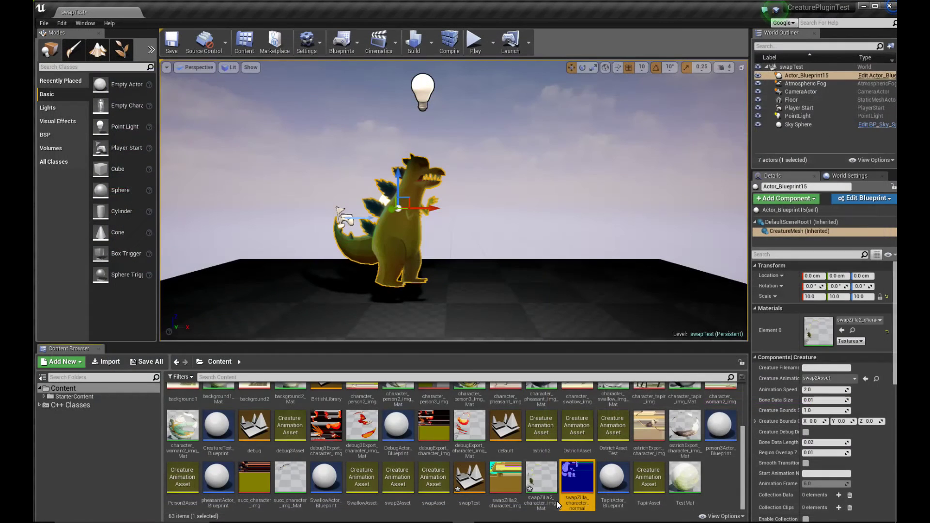
- Open the CreatureMesh component's swapZilla2_character_img_Mat material for editing and inspect its preview from another angle
{"action": "left_click", "coordinate": [806, 232]}
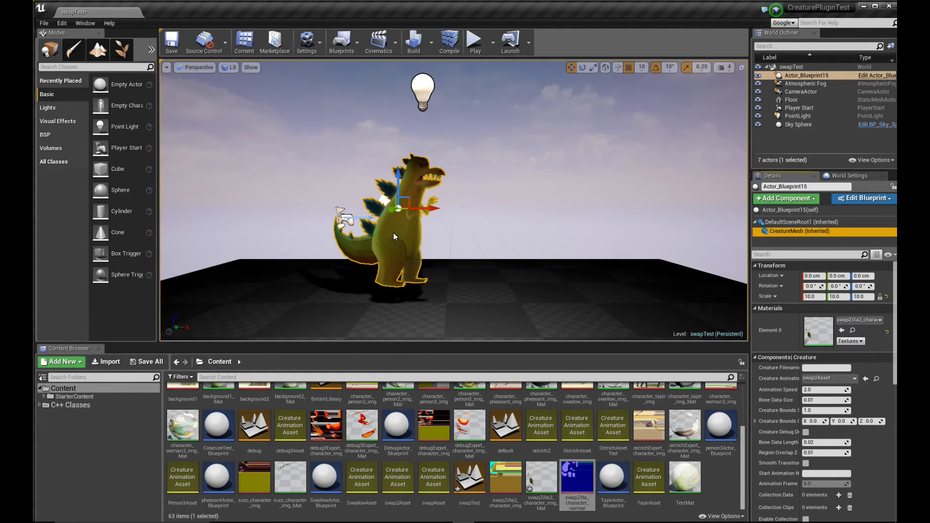
{"action": "double_click", "coordinate": [823, 327]}
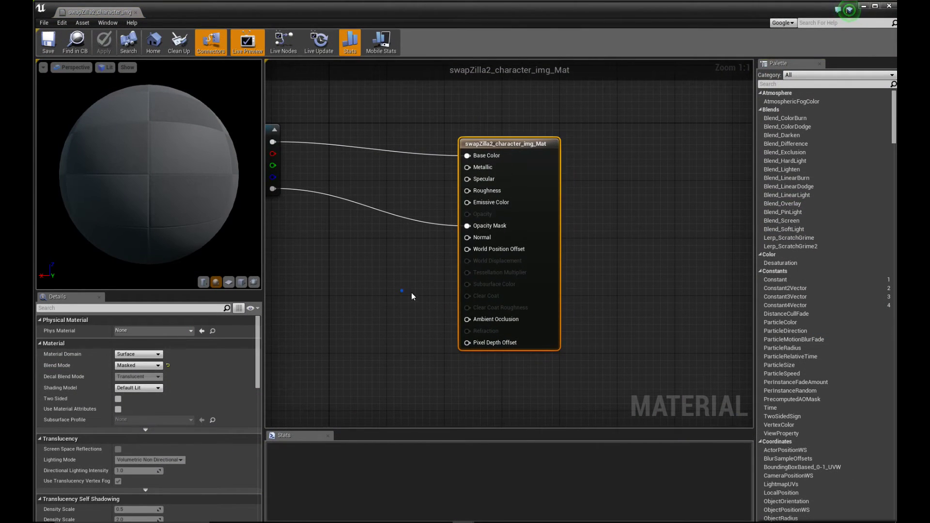
{"action": "right_click_drag", "start_coordinate": [411, 293], "coordinate": [485, 301]}
{"action": "left_click_drag", "start_coordinate": [227, 150], "coordinate": [189, 107]}
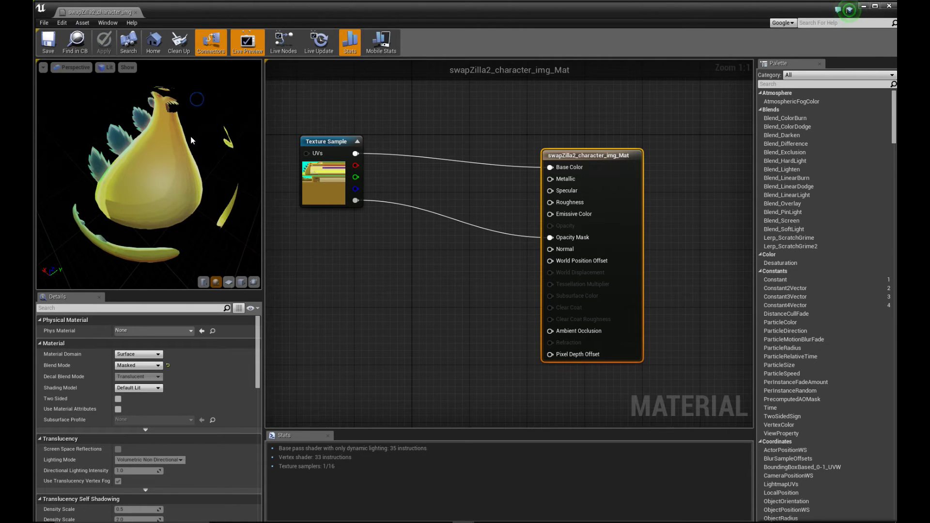
{"action": "left_click_drag", "start_coordinate": [191, 140], "coordinate": [154, 155]}
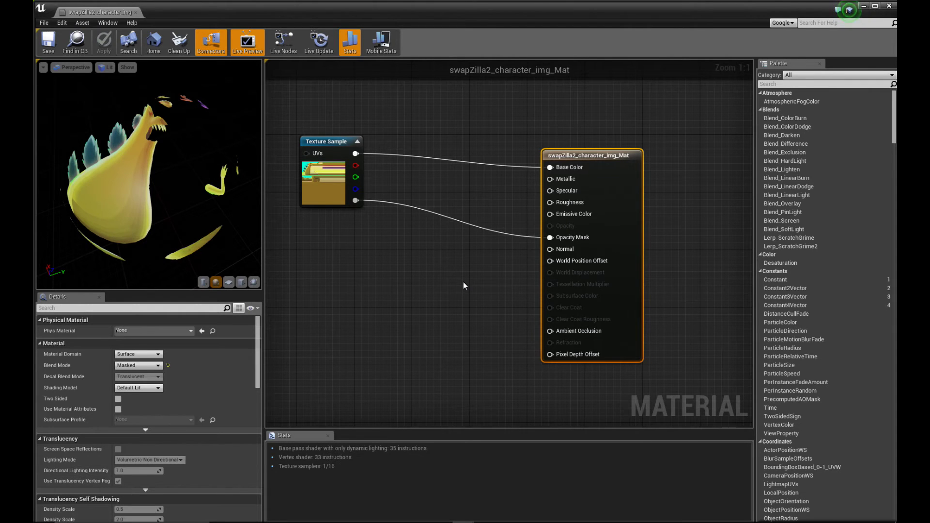
- Add a Texture Sample node using swapZilla_character_normal below the existing one and connect its color output to the material's Normal input
{"action": "right_click_drag", "start_coordinate": [421, 297], "coordinate": [436, 292]}
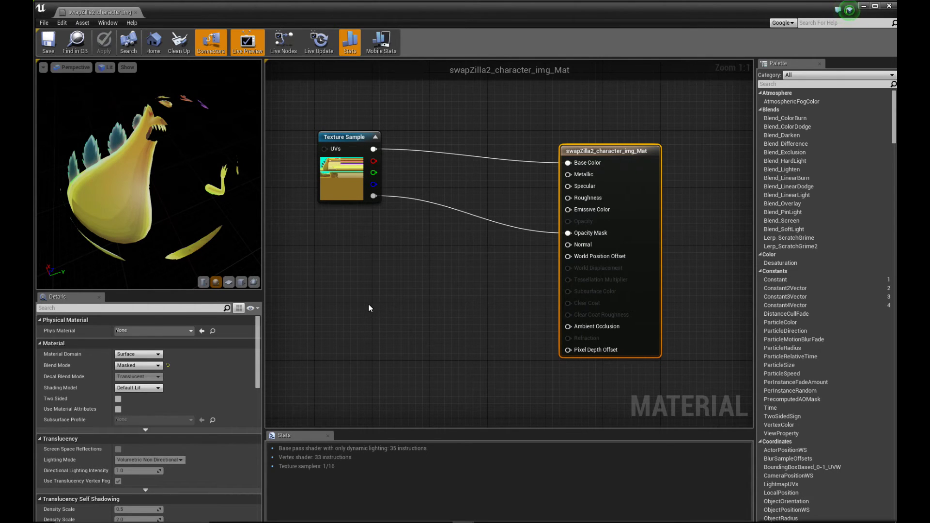
{"action": "right_click", "coordinate": [359, 287]}
{"action": "type", "text": "te"}
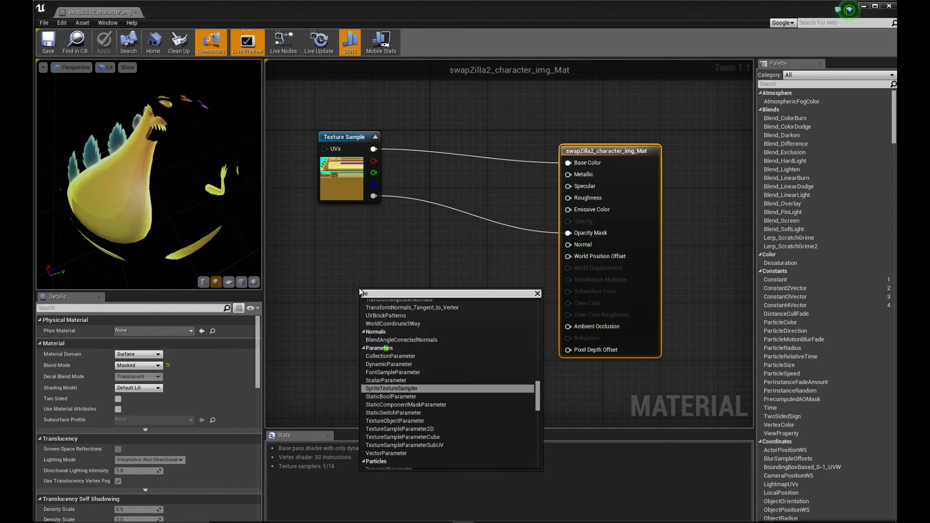
{"action": "type", "text": "xturesam"}
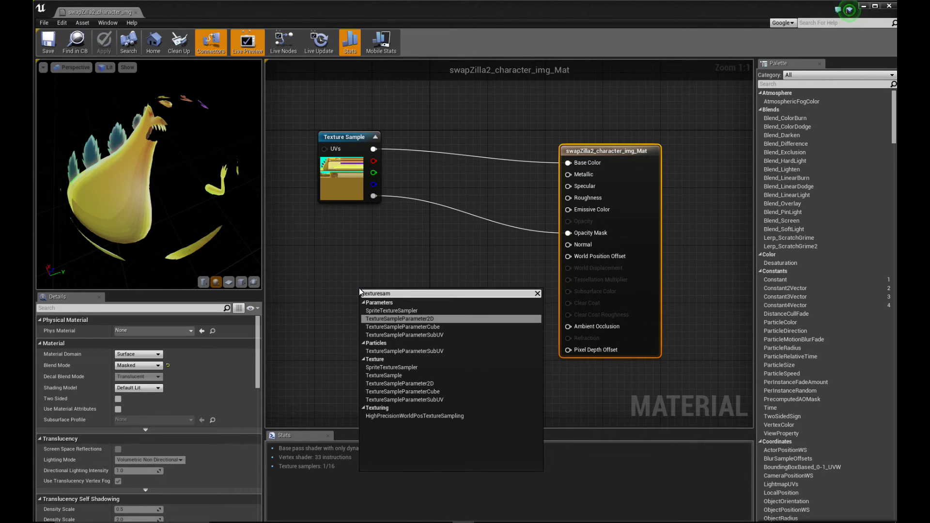
{"action": "type", "text": "ple"}
{"action": "key", "text": "Return"}
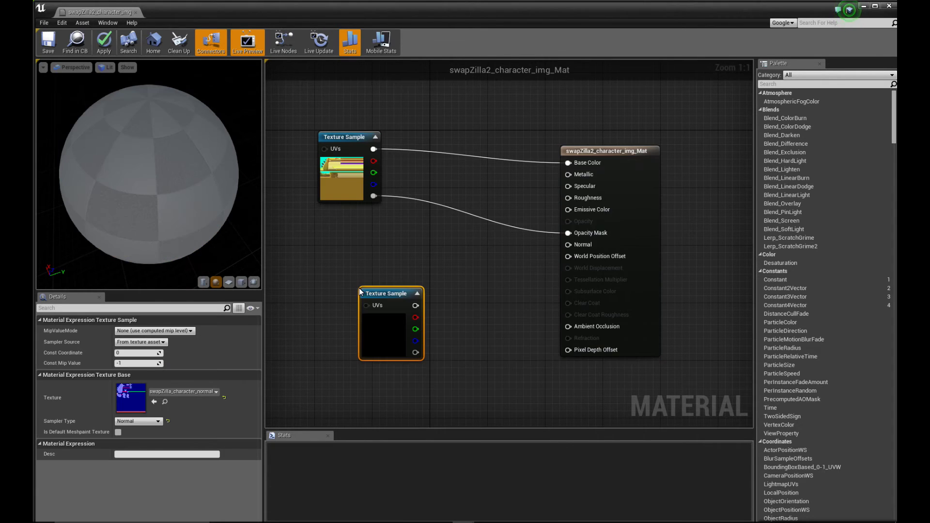
{"action": "left_click_drag", "start_coordinate": [374, 296], "coordinate": [352, 312]}
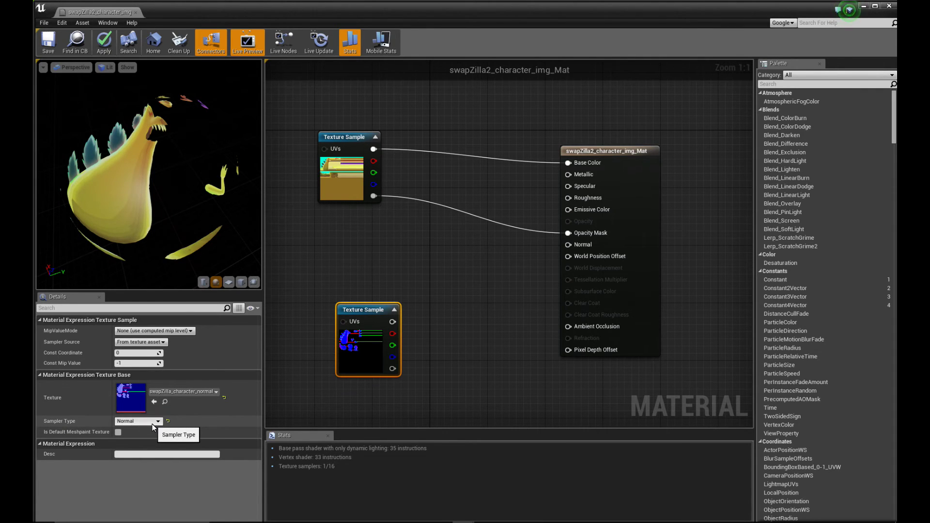
{"action": "right_click_drag", "start_coordinate": [457, 319], "coordinate": [454, 323]}
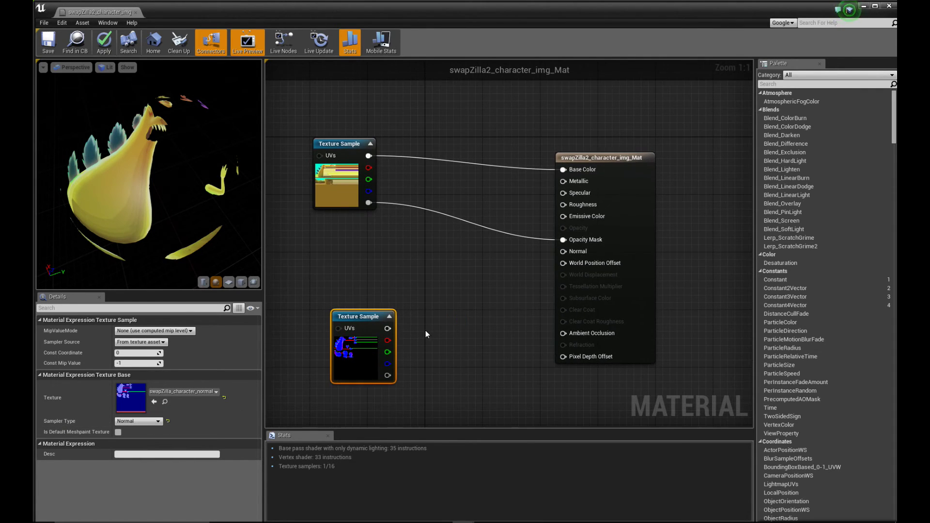
{"action": "left_click_drag", "start_coordinate": [387, 329], "coordinate": [568, 252]}
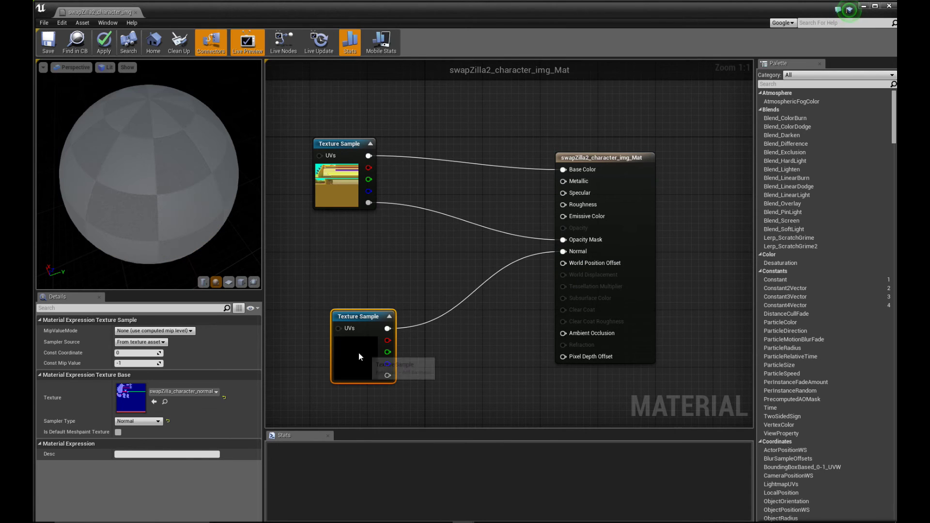
- Check the normal-mapped character material in the preview, then close its editor and apply the changes to the original material
{"action": "left_click_drag", "start_coordinate": [132, 180], "coordinate": [167, 154]}
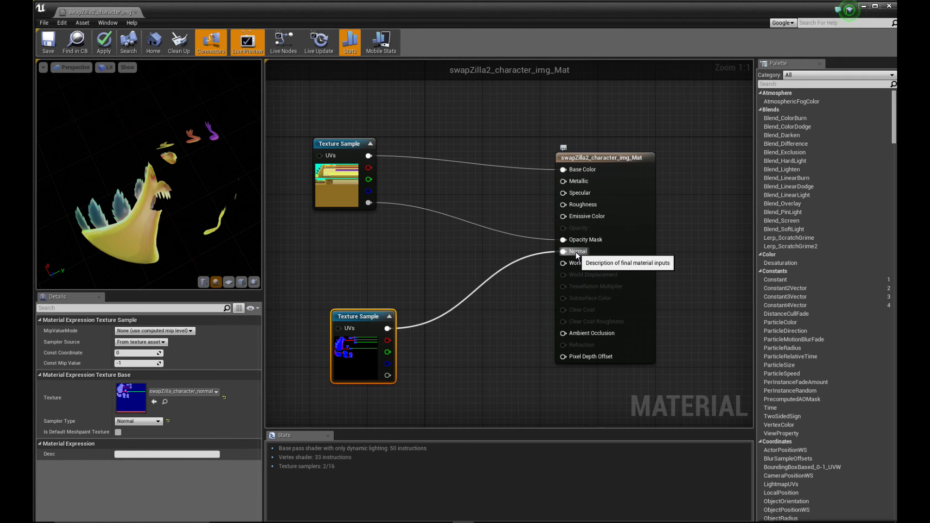
{"action": "left_click", "coordinate": [889, 6]}
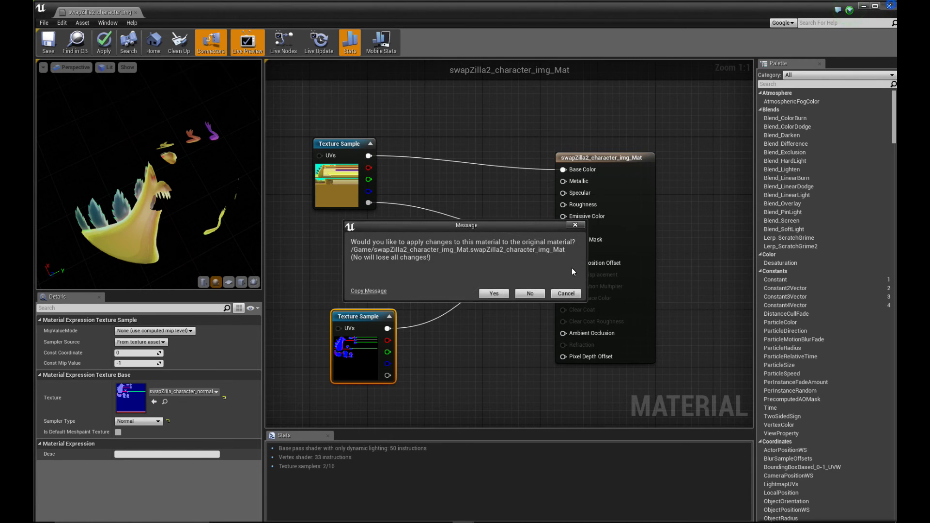
{"action": "left_click", "coordinate": [507, 292]}
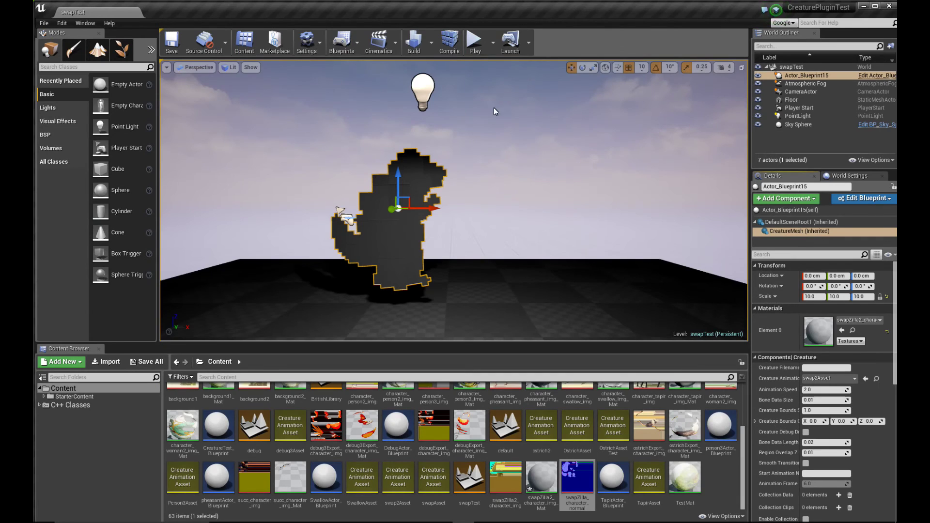
{"action": "left_click", "coordinate": [431, 51]}
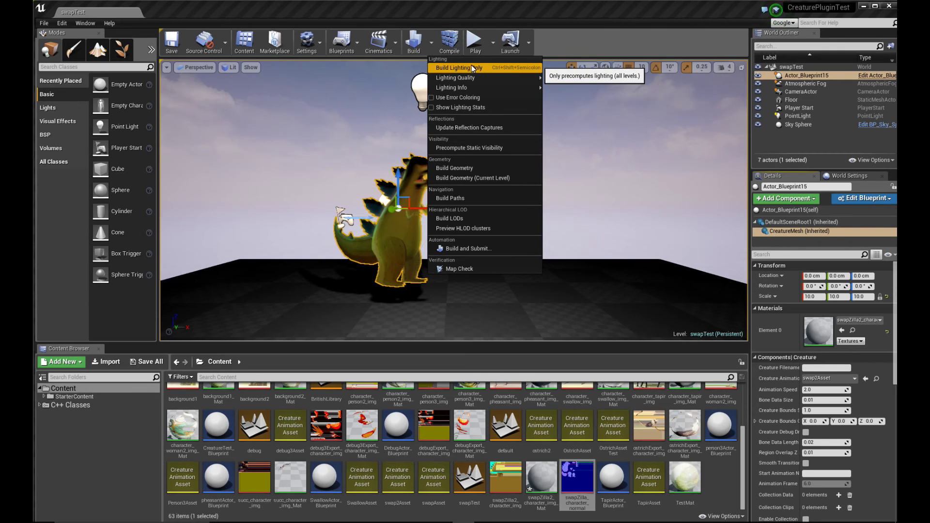
{"action": "left_click", "coordinate": [627, 99]}
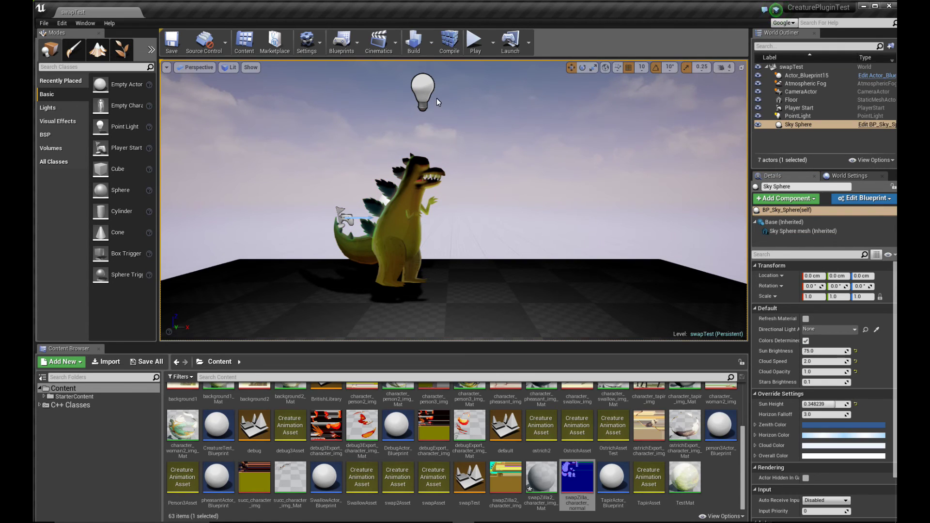
- Move the point light around above the character to test the lighting, leaving it at X -20, Y 10, Z 240 cm
{"action": "left_click", "coordinate": [421, 79]}
{"action": "left_click_drag", "start_coordinate": [421, 78], "coordinate": [427, 106]}
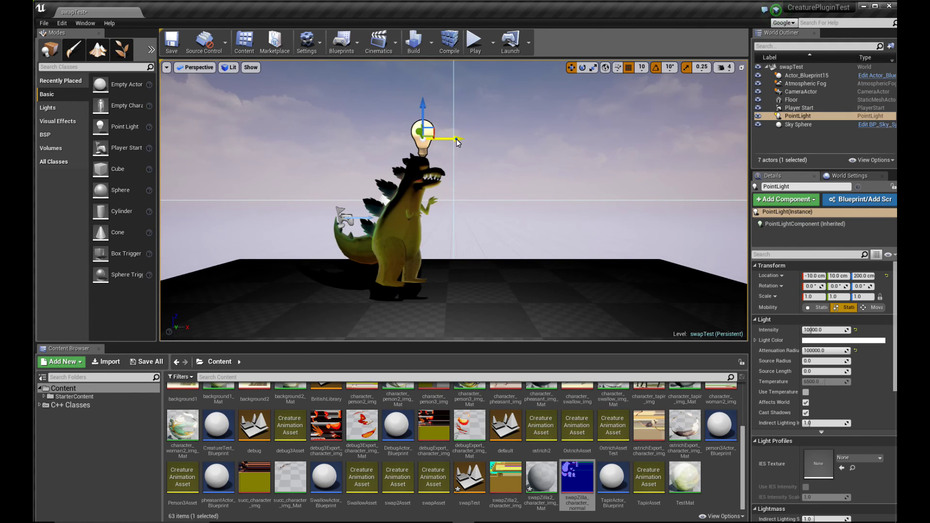
{"action": "mouse_move", "coordinate": [458, 140]}
{"action": "left_mouse_down"}
{"action": "mouse_move", "coordinate": [334, 138]}
{"action": "mouse_move", "coordinate": [589, 143]}
{"action": "mouse_move", "coordinate": [453, 140]}
{"action": "left_mouse_up"}
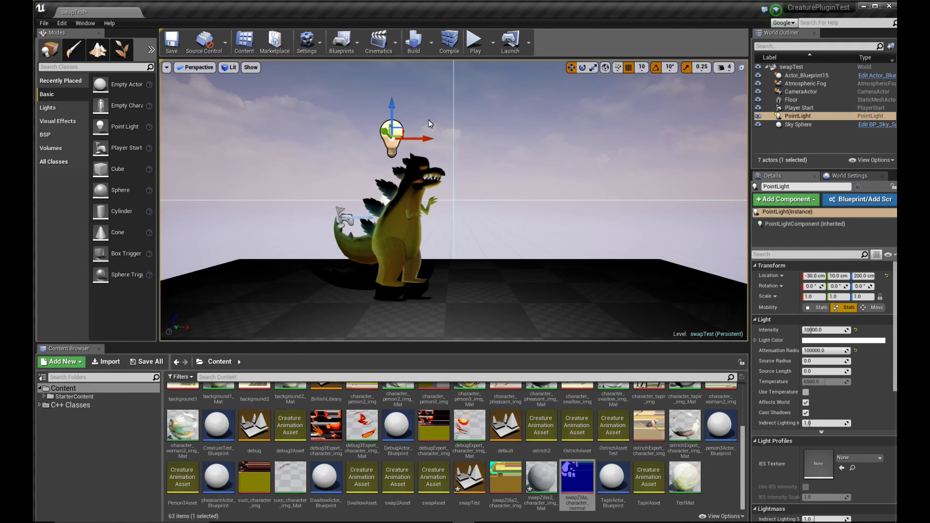
{"action": "left_click_drag", "start_coordinate": [398, 92], "coordinate": [475, 77]}
{"action": "left_click_drag", "start_coordinate": [519, 116], "coordinate": [426, 117]}
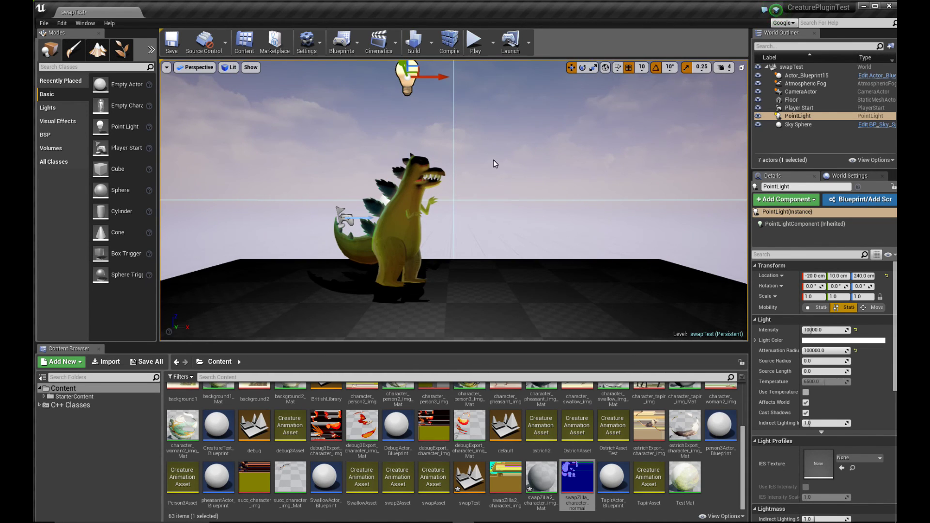
- Shift the point light along Y to -40 cm and vary its height and side position, ending at X -20, Z 260 cm
{"action": "left_click_drag", "start_coordinate": [412, 76], "coordinate": [429, 141]}
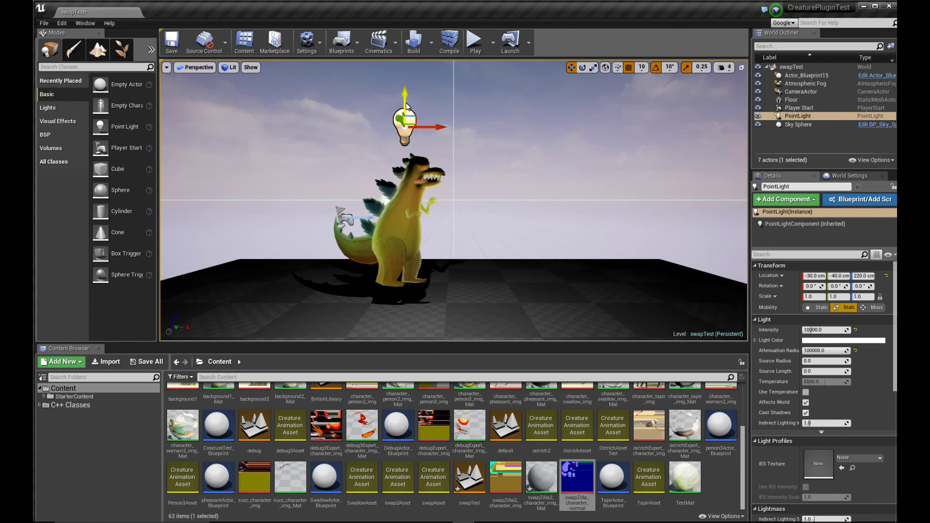
{"action": "left_click_drag", "start_coordinate": [407, 107], "coordinate": [417, 156]}
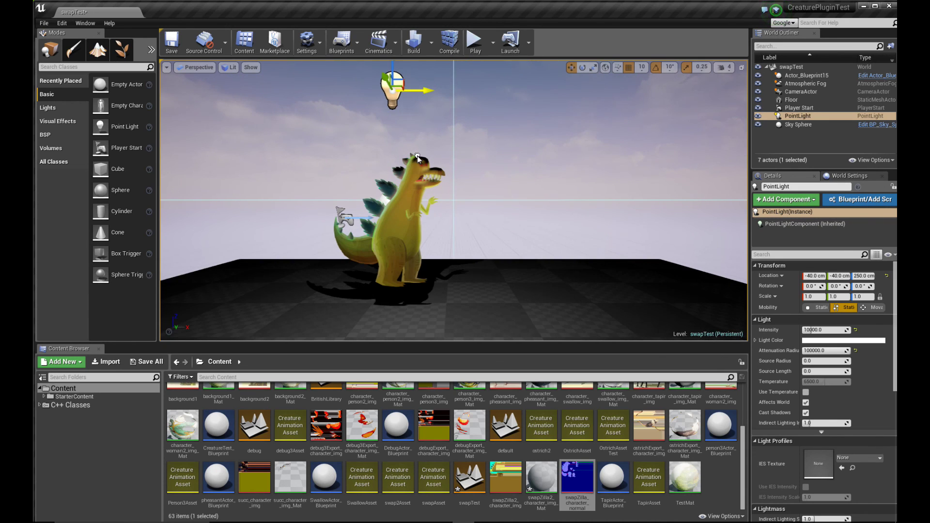
{"action": "mouse_move", "coordinate": [393, 67]}
{"action": "left_mouse_down"}
{"action": "mouse_move", "coordinate": [425, 183]}
{"action": "mouse_move", "coordinate": [485, 183]}
{"action": "mouse_move", "coordinate": [382, 161]}
{"action": "mouse_move", "coordinate": [387, 54]}
{"action": "left_mouse_up"}
{"action": "left_click_drag", "start_coordinate": [409, 83], "coordinate": [449, 111]}
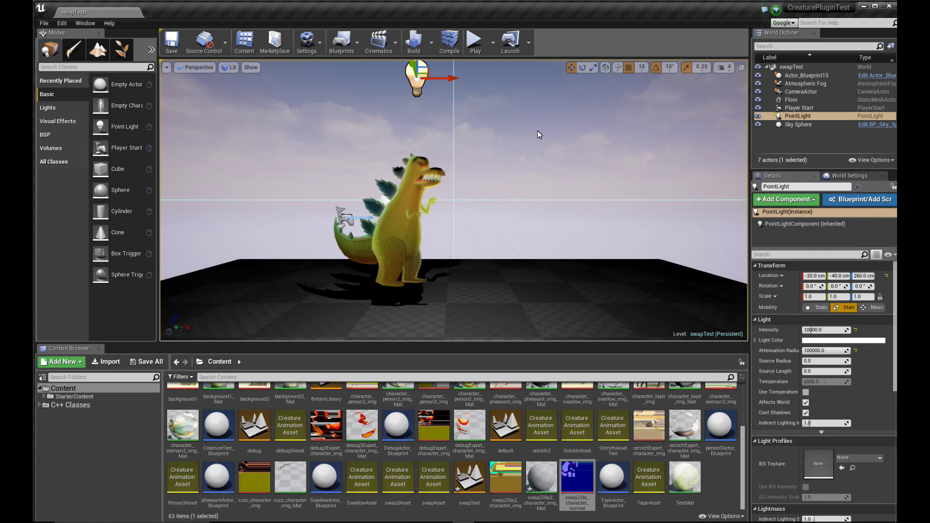